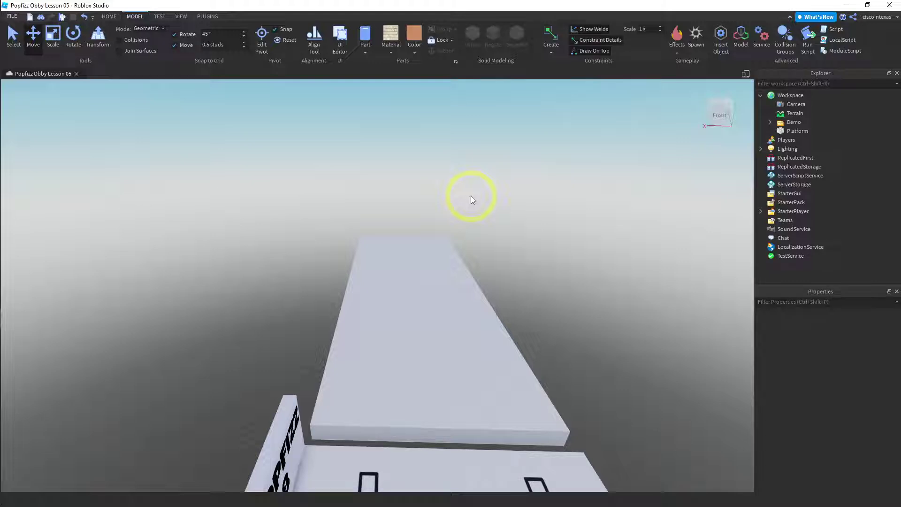
Insert a sphere part and make it Plastic in Institutional white.
left_click(365, 50)
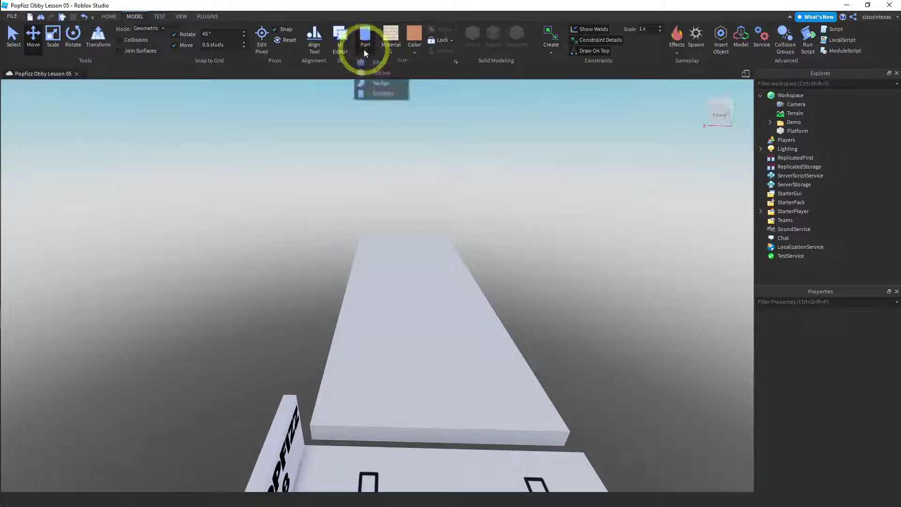
left_click(382, 73)
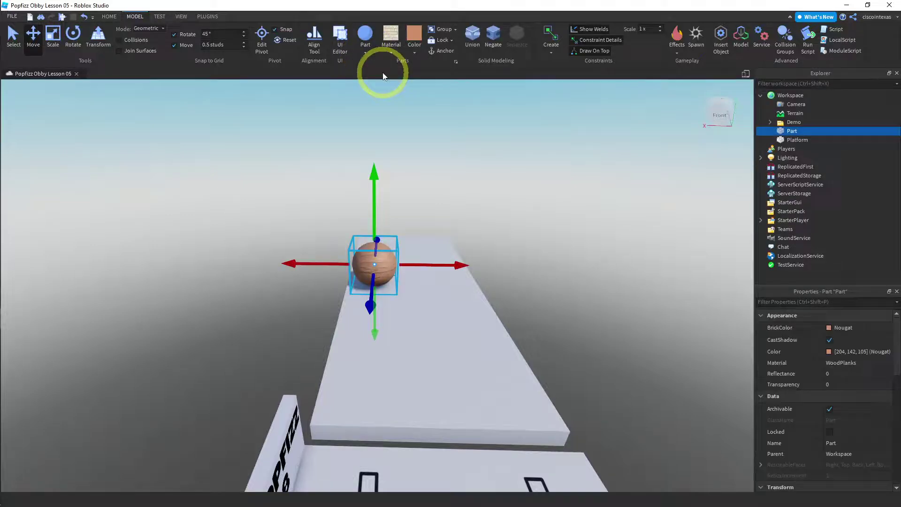
left_click(393, 49)
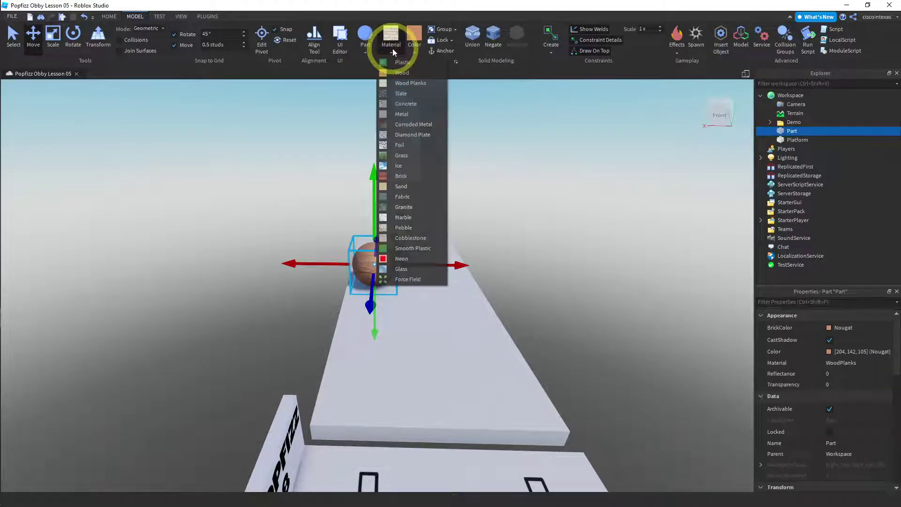
left_click(400, 63)
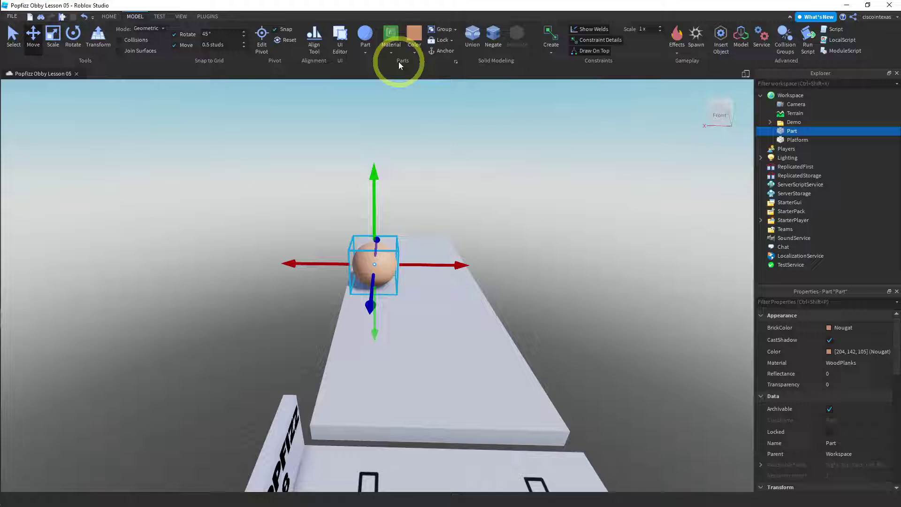
left_click(417, 50)
left_click(563, 215)
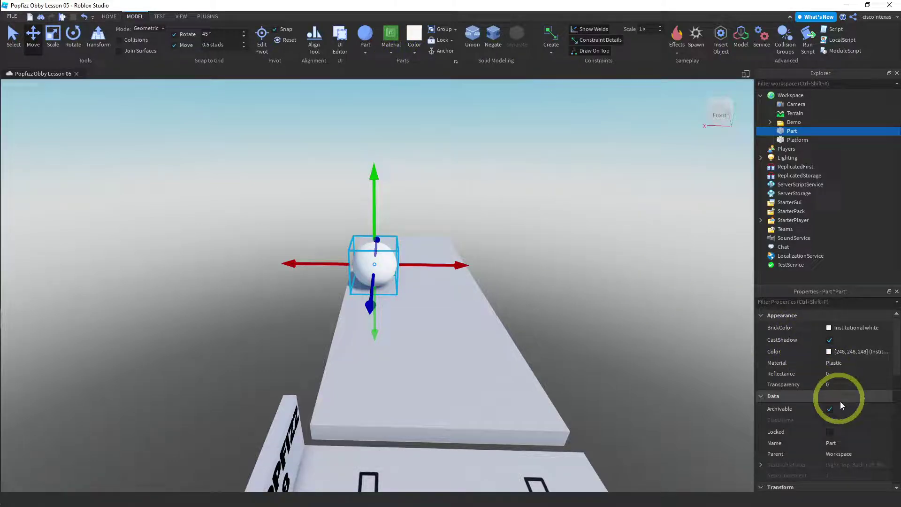
Shrink the sphere to size 1, 1, 1 and lift it above the platform.
scroll(841, 413, "down", 5)
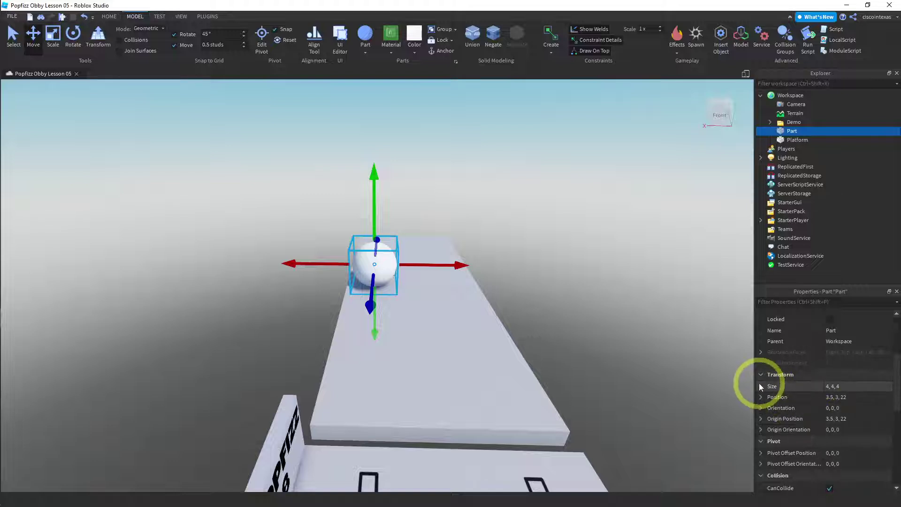
left_click(761, 385)
left_click(837, 397)
type("1")
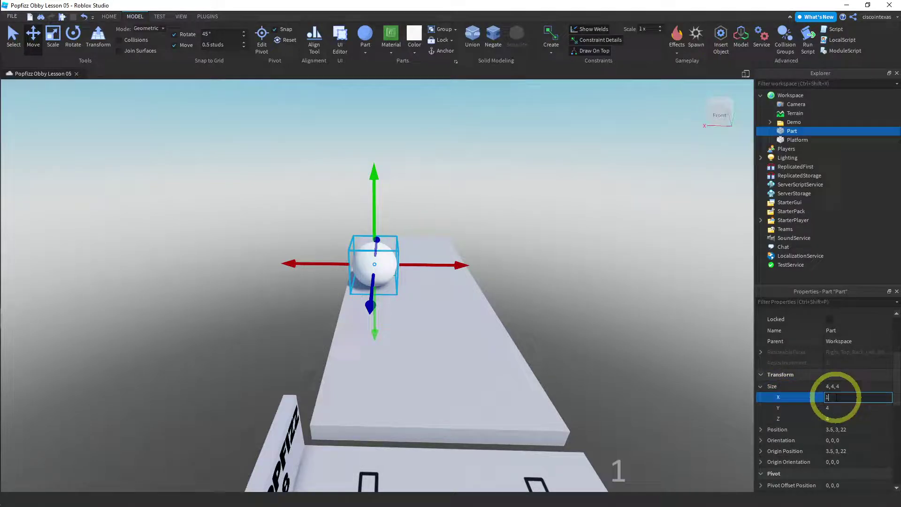
key("Return")
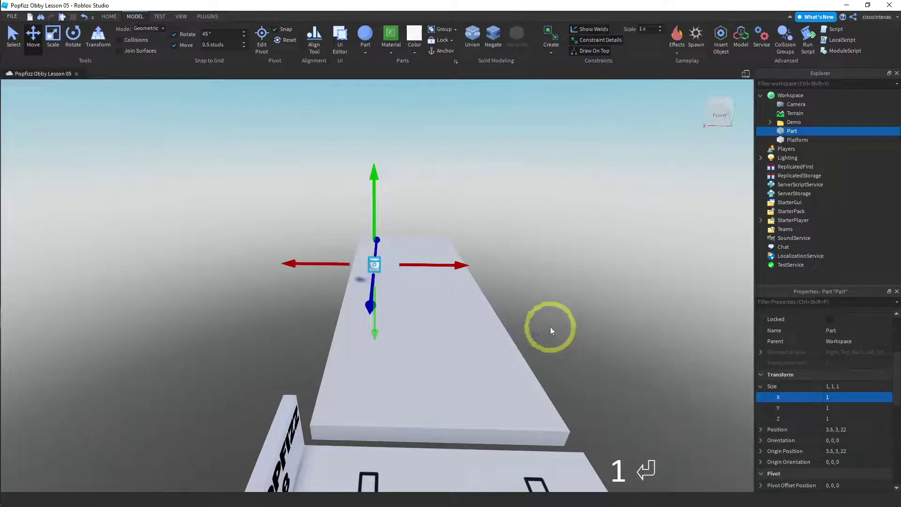
left_click_drag(462, 267, 495, 265)
left_click_drag(412, 207, 410, 165)
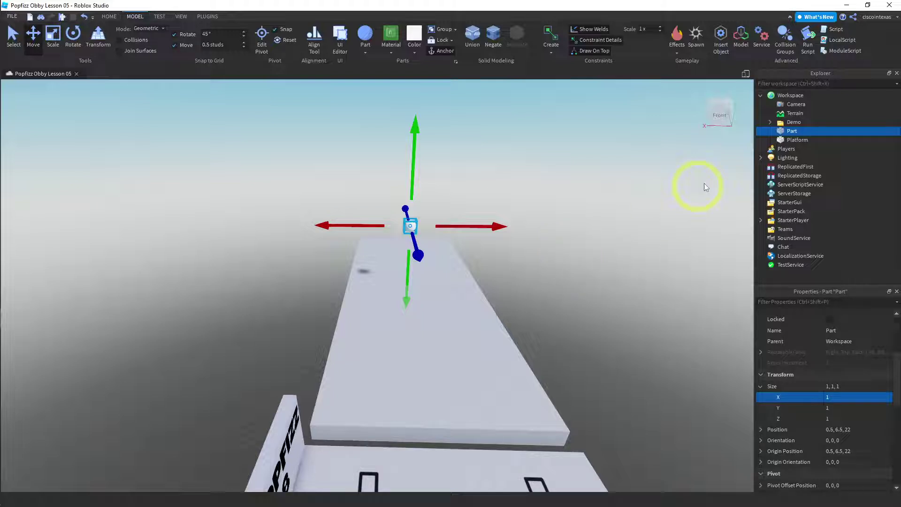
Rename the sphere part to 'Bulb' in Explorer.
double_click(793, 131)
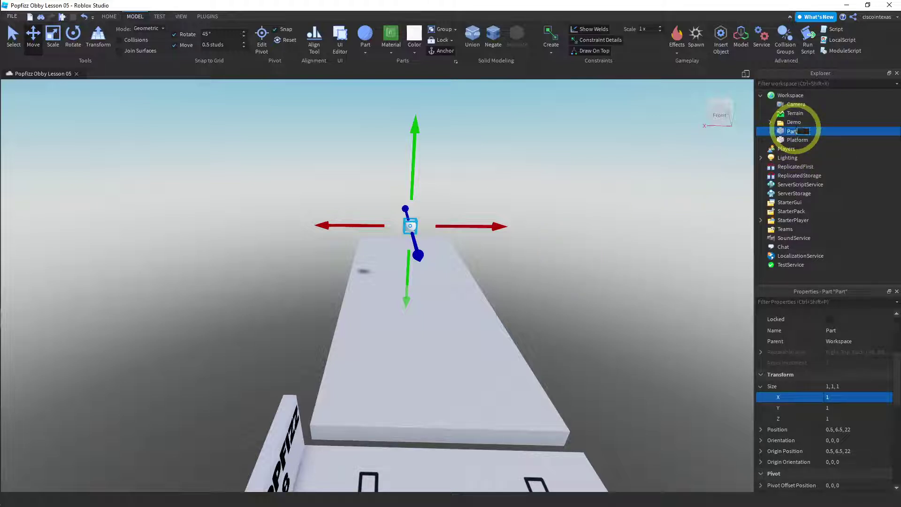
type("Bulb")
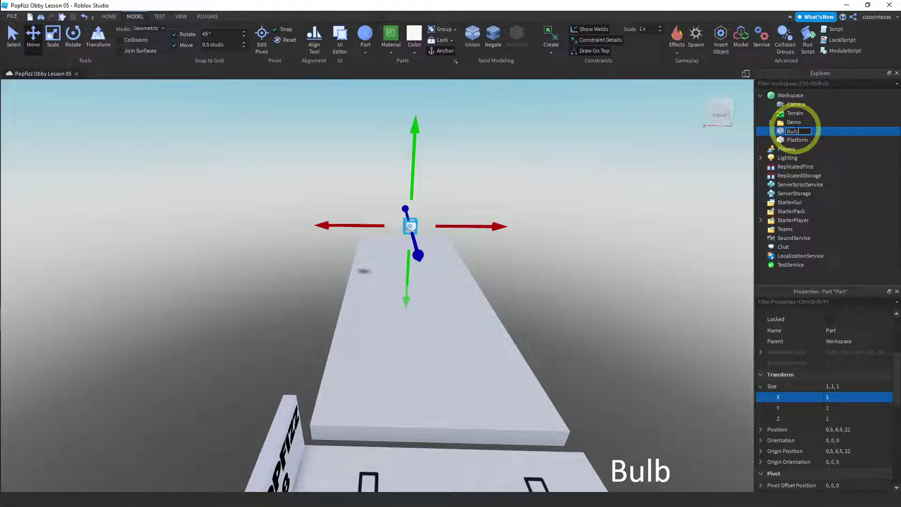
key("Return")
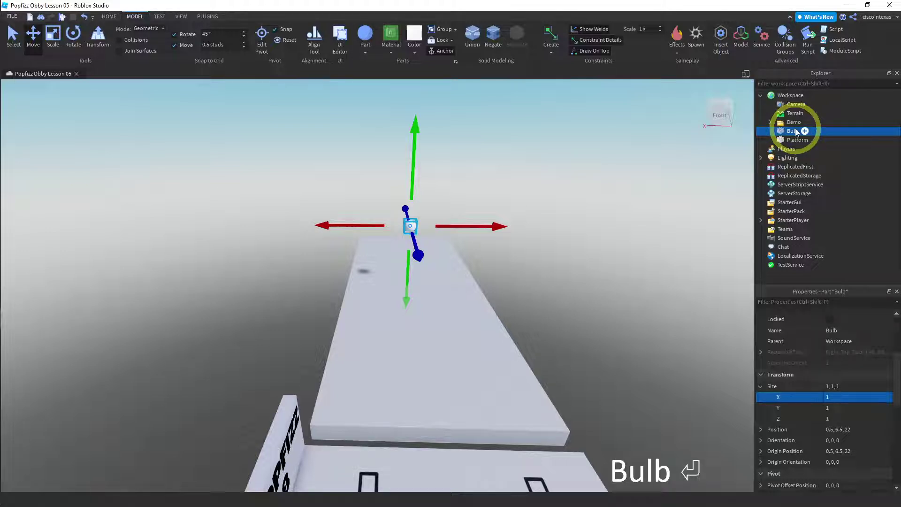
Add a SpotLight inside the Bulb part.
left_click(680, 50)
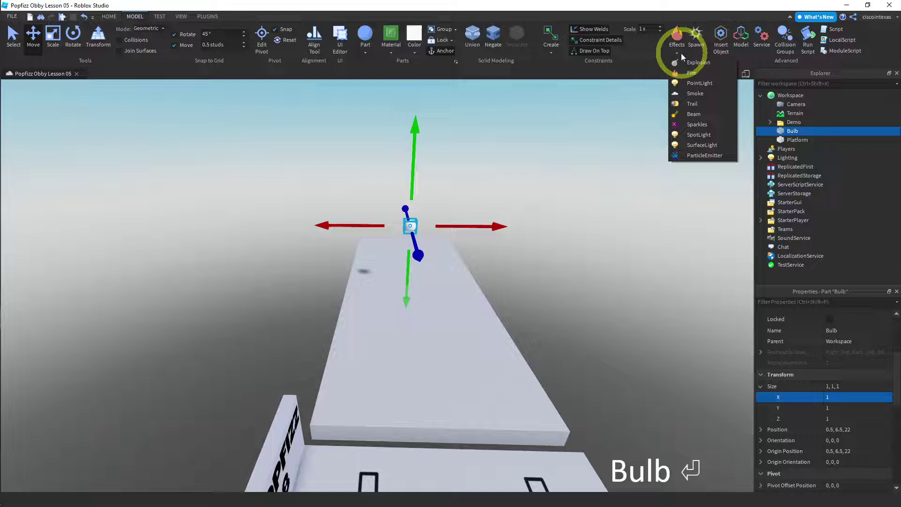
left_click(691, 134)
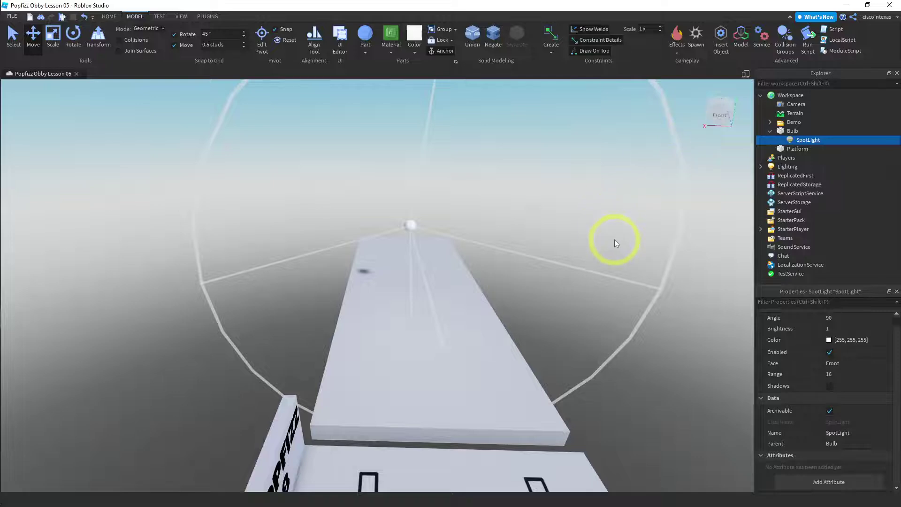
right_click_drag(615, 239, 615, 239)
key("d")
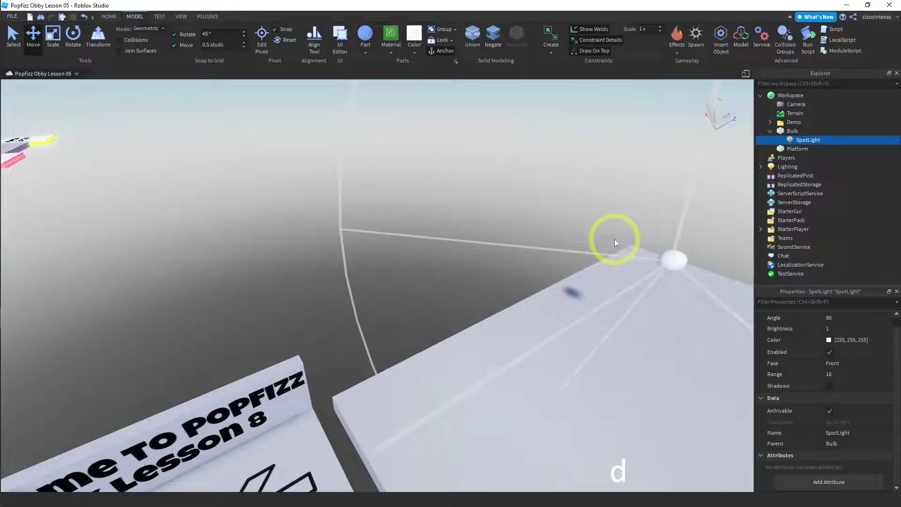
Fly the camera around the scene to view the SpotLight's cone from the bulb.
scroll(420, 269, "down", 2)
scroll(420, 268, "down", 5)
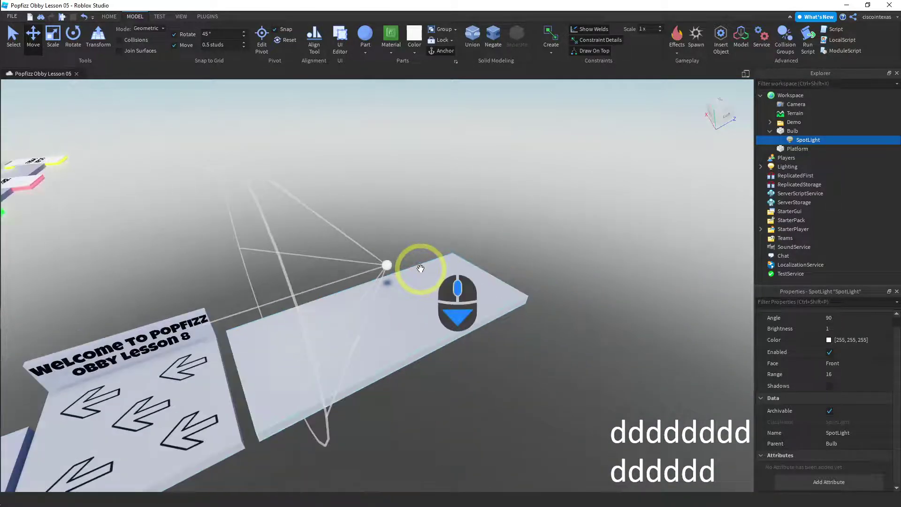
right_click_drag(402, 322, 402, 325)
key("d")
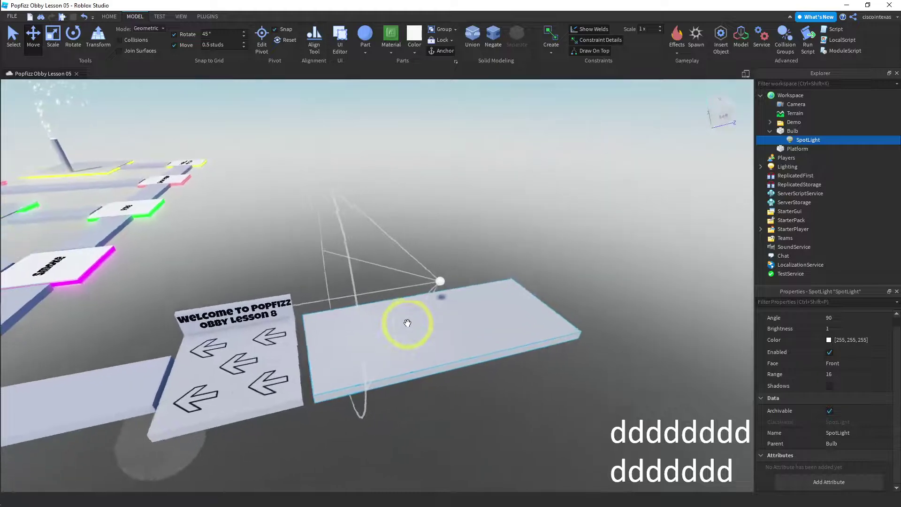
key("d")
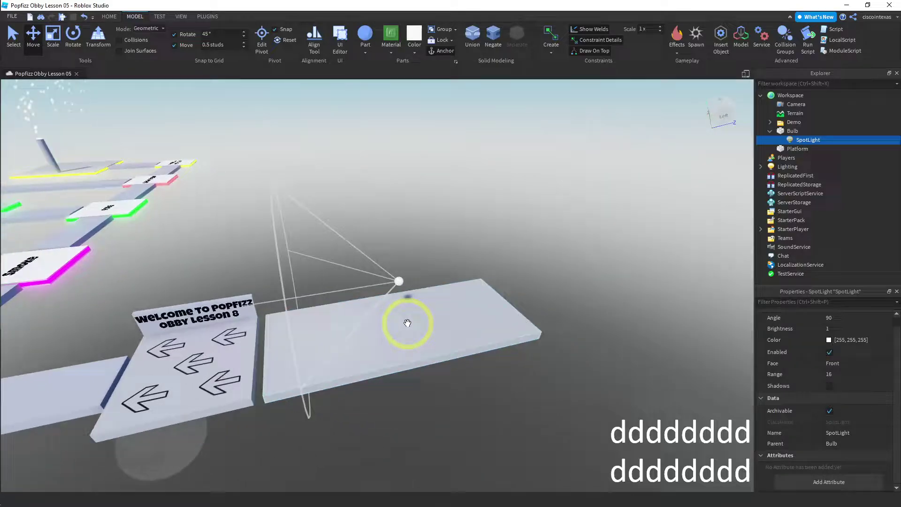
right_click_drag(393, 283, 393, 279)
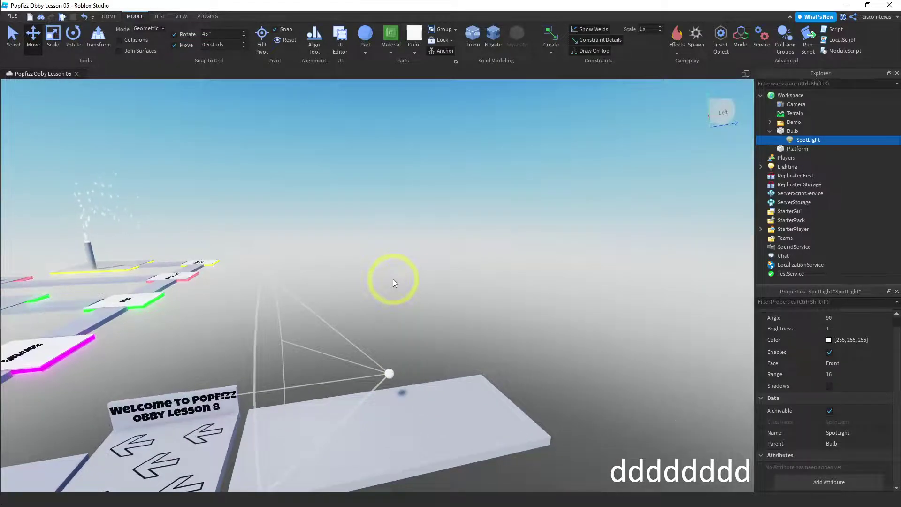
key("q")
right_click_drag(435, 219, 288, 242)
key("q")
key("a")
key("d")
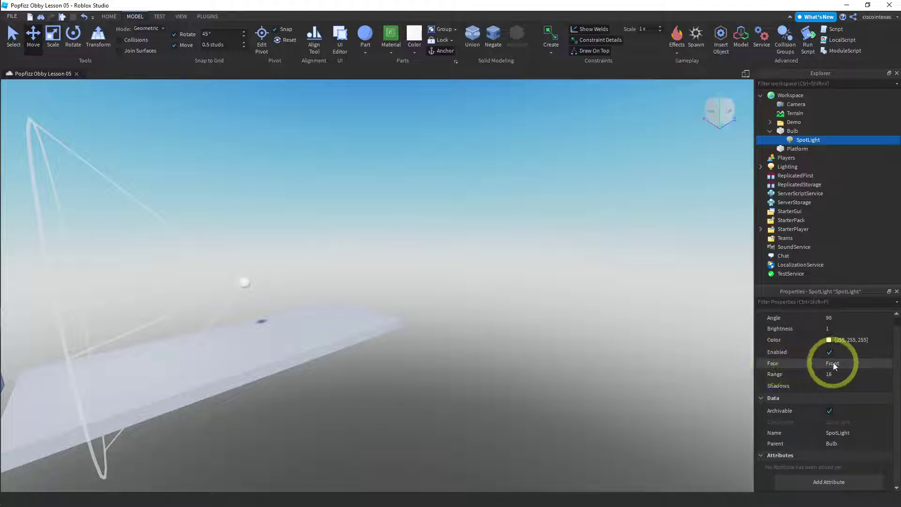
Set the SpotLight's Face property to Bottom.
left_click(846, 362)
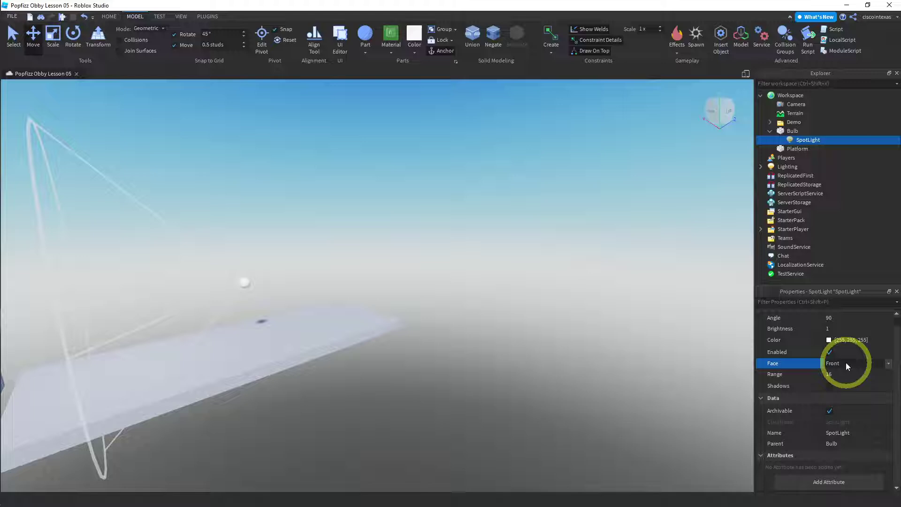
left_click(838, 379)
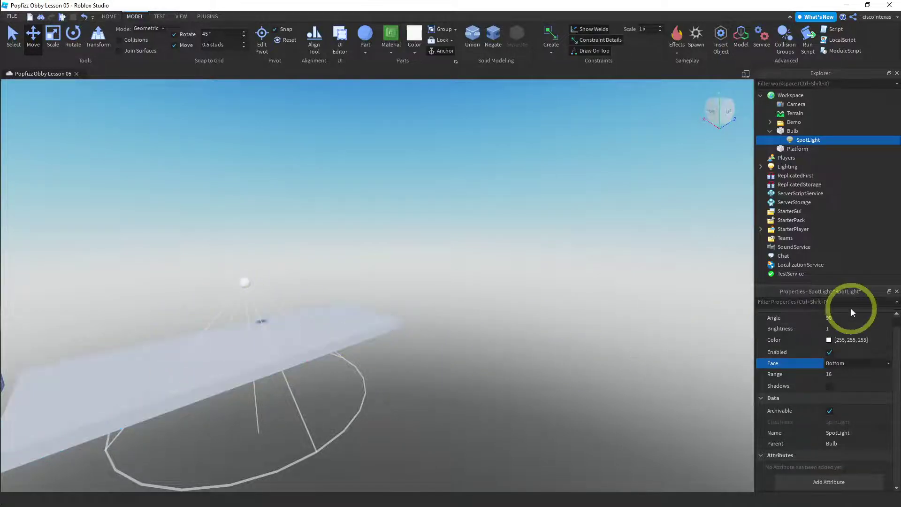
Change the SpotLight's Angle to 45 and Brightness to 50.
left_click(842, 318)
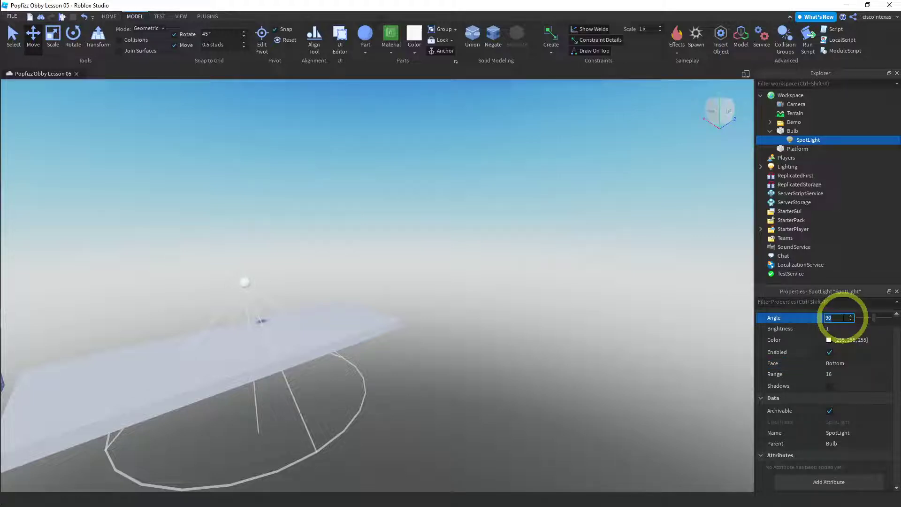
type("45")
key("Return")
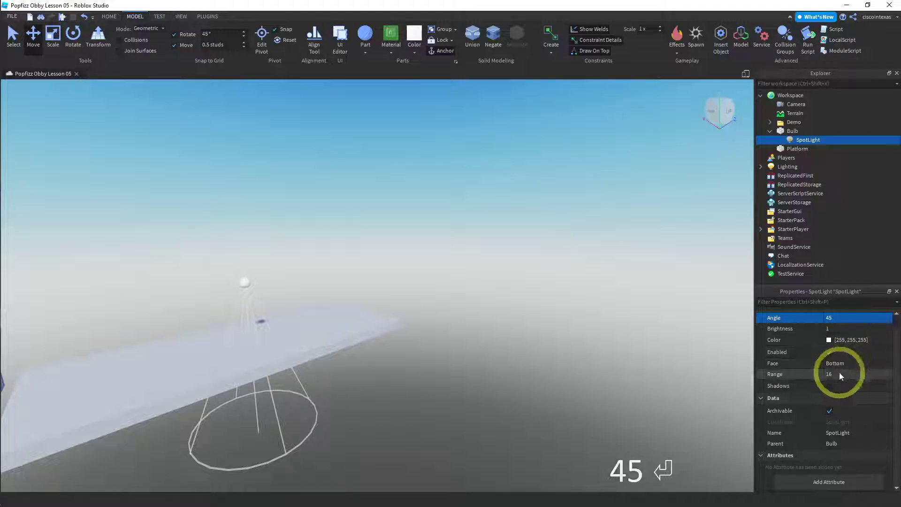
left_click(835, 328)
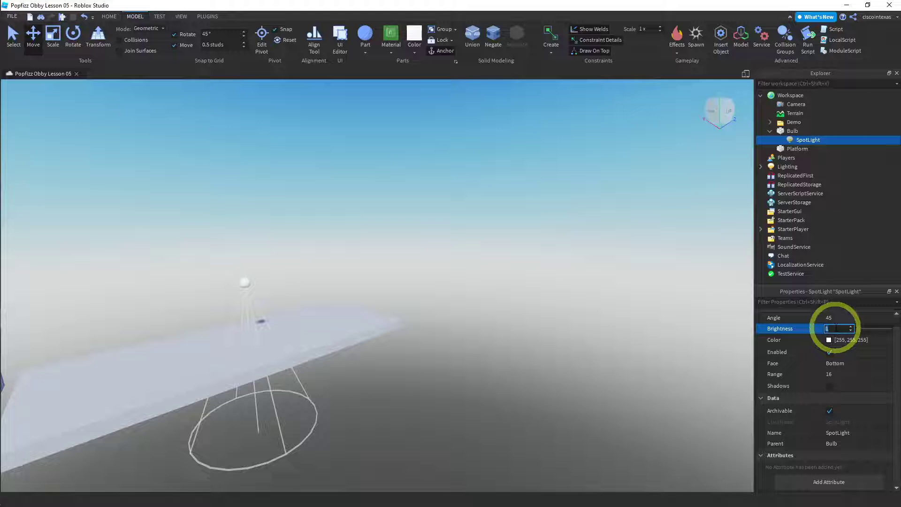
type("50")
key("Return")
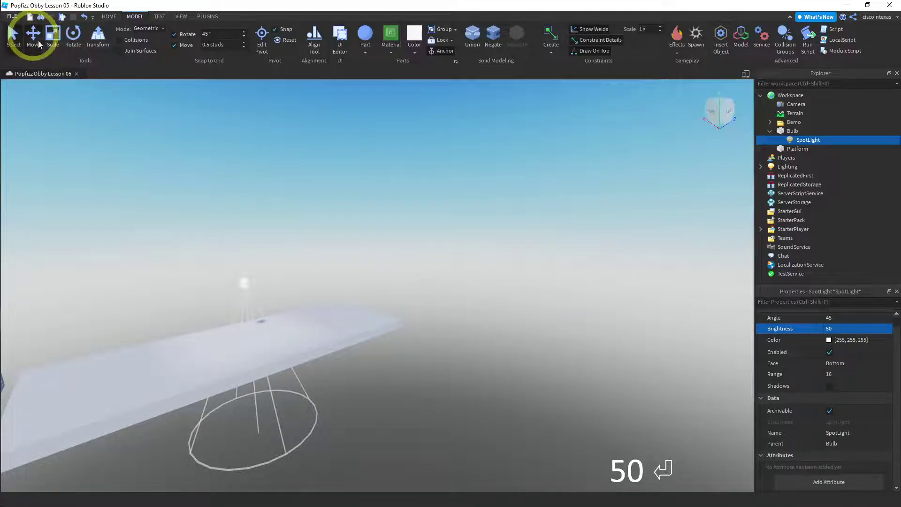
Raise Bulb higher above the platform with the Move tool.
left_click(245, 283)
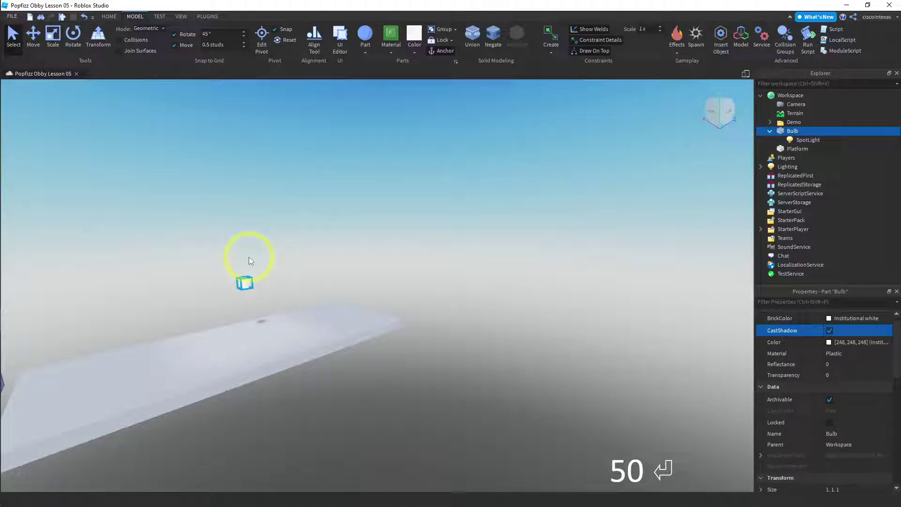
left_click(33, 40)
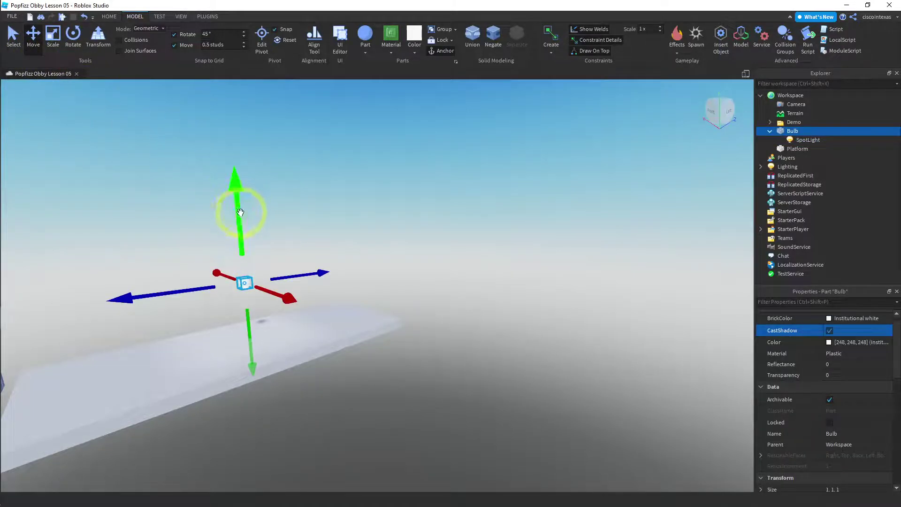
left_click_drag(237, 222, 250, 173)
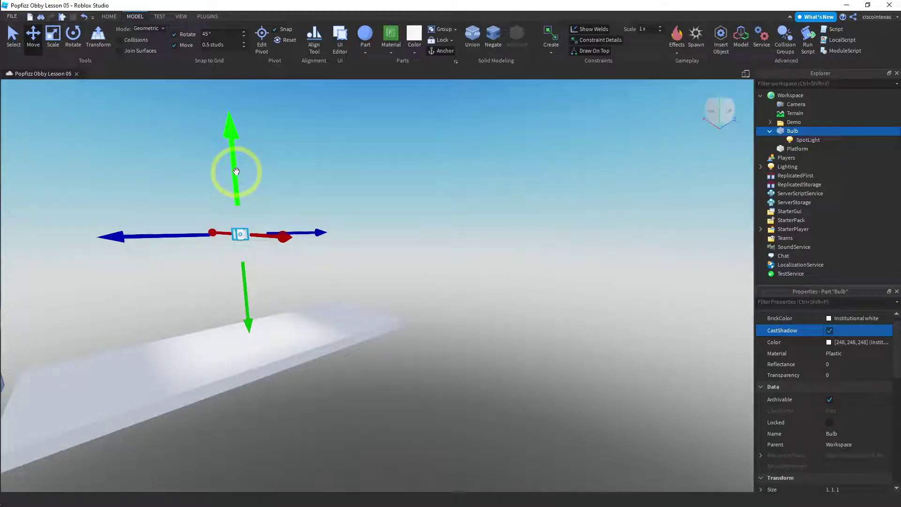
left_click_drag(235, 170, 253, 137)
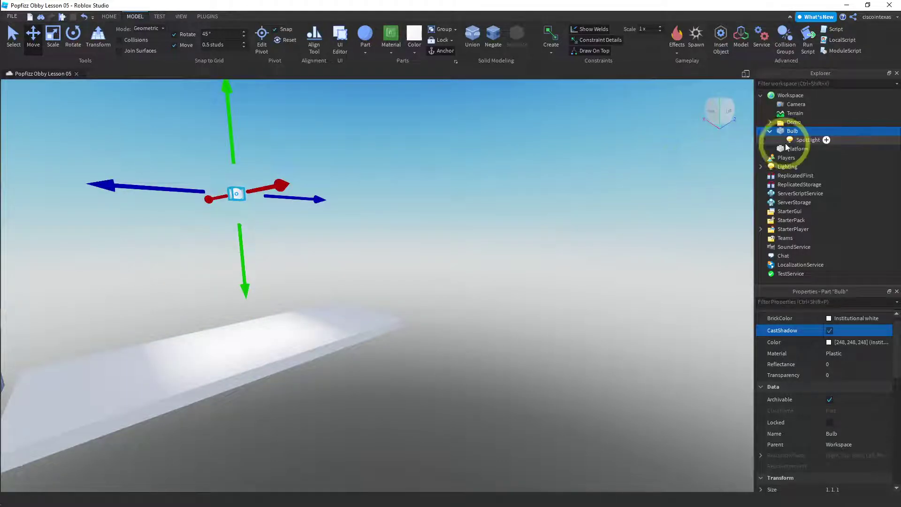
Set the SpotLight's Range to 25 and reposition Bulb above the platform.
left_click(805, 140)
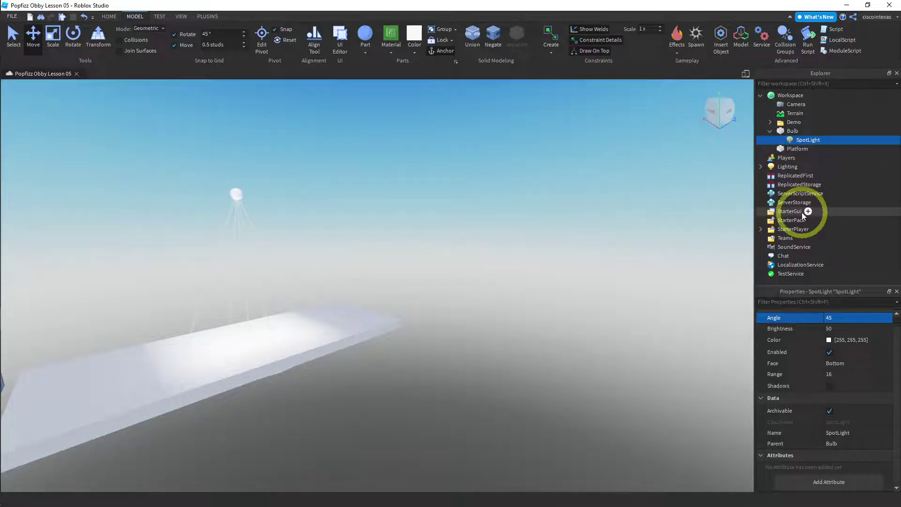
left_click(836, 373)
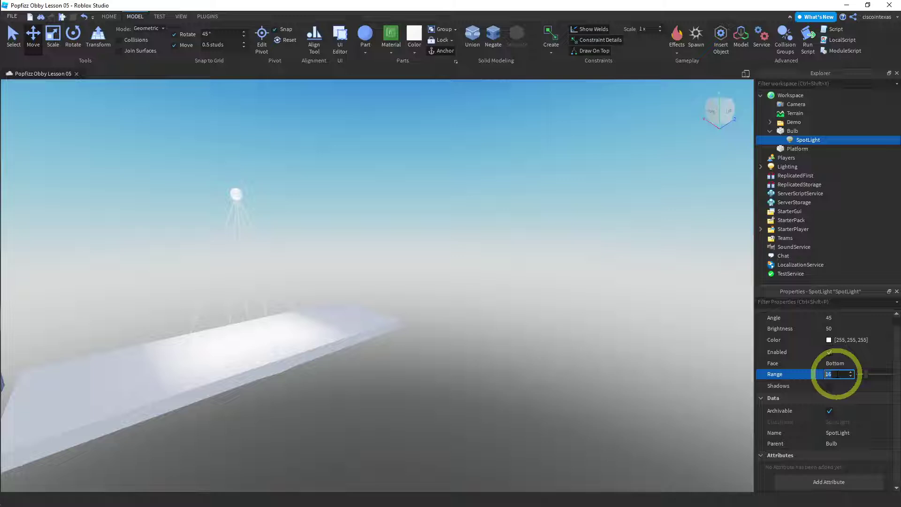
type("25")
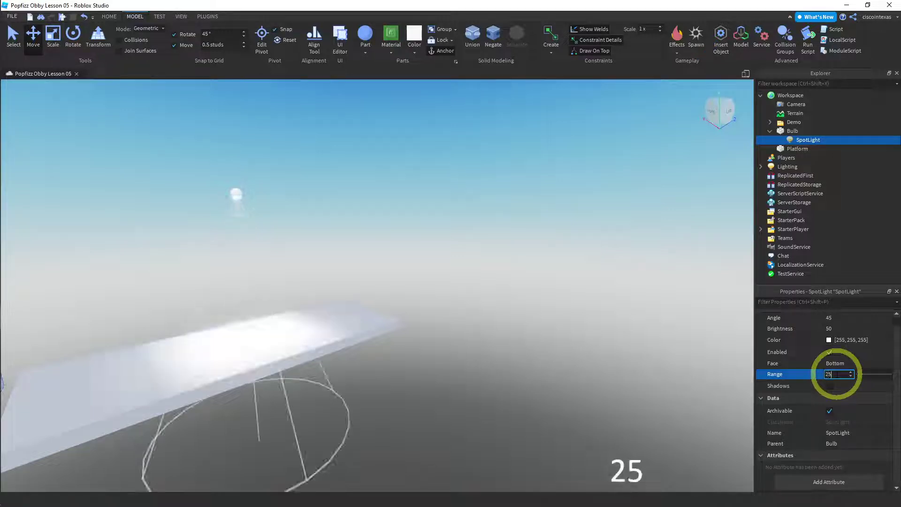
key("Return")
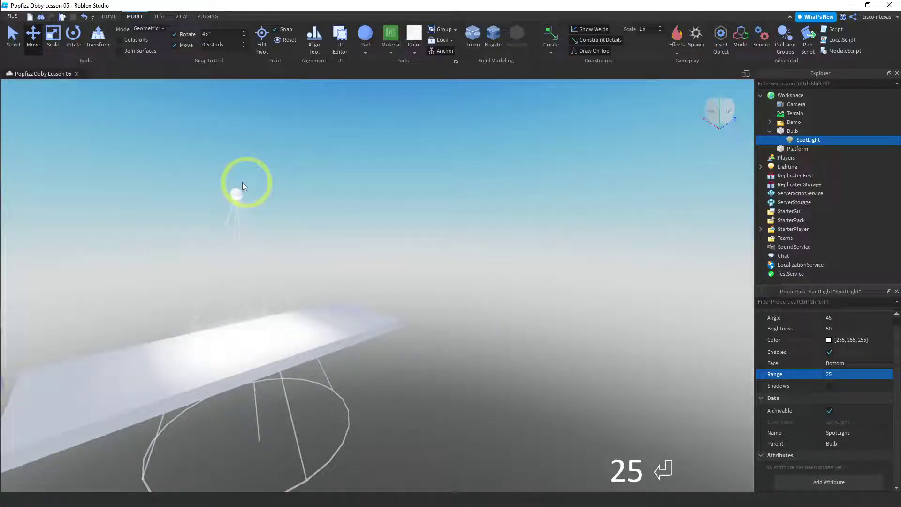
left_click(236, 192)
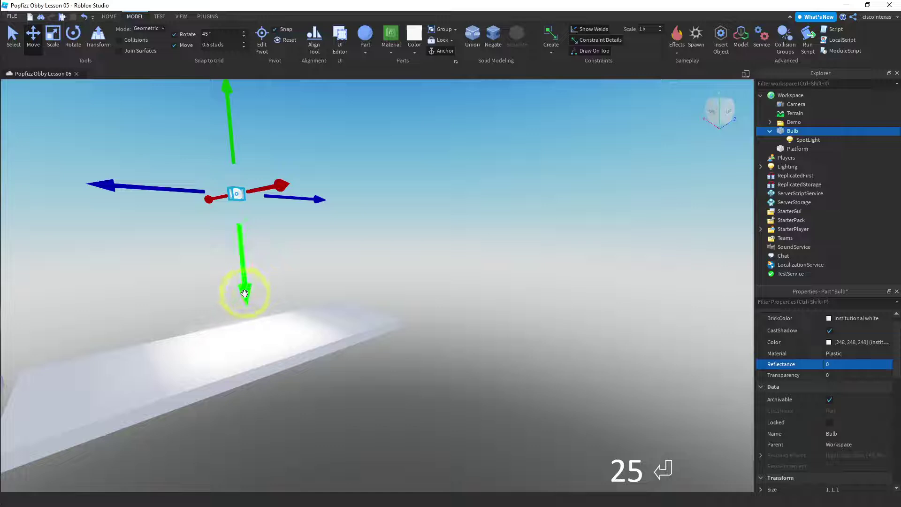
left_click_drag(244, 294, 275, 295)
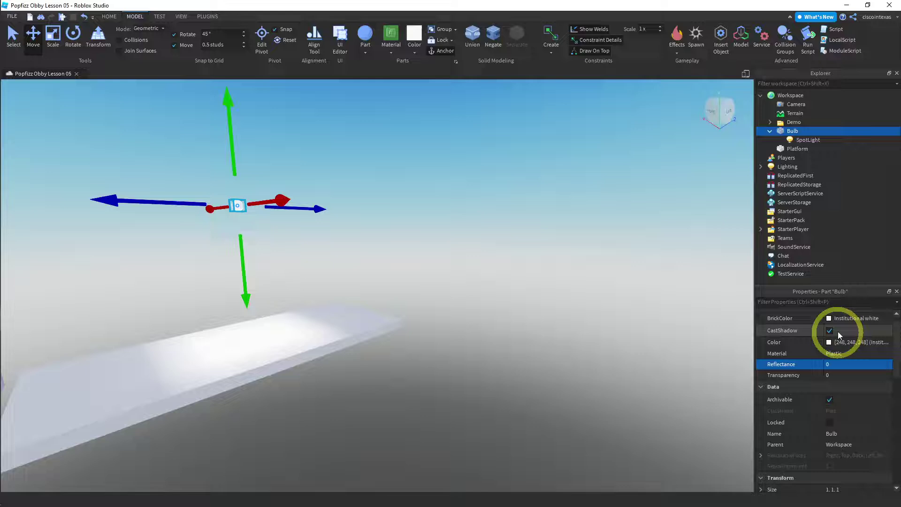
Change the SpotLight's Range from 25 to 16.
left_click(808, 140)
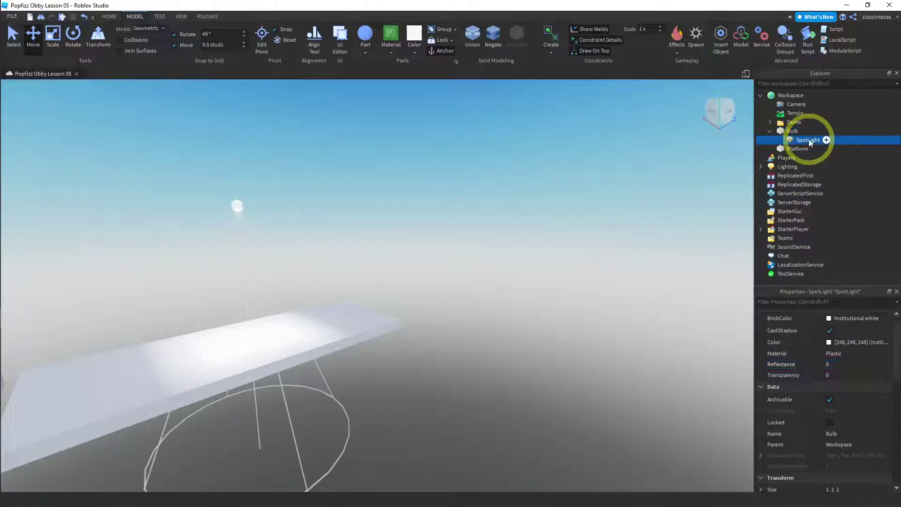
left_click(835, 374)
type("1")
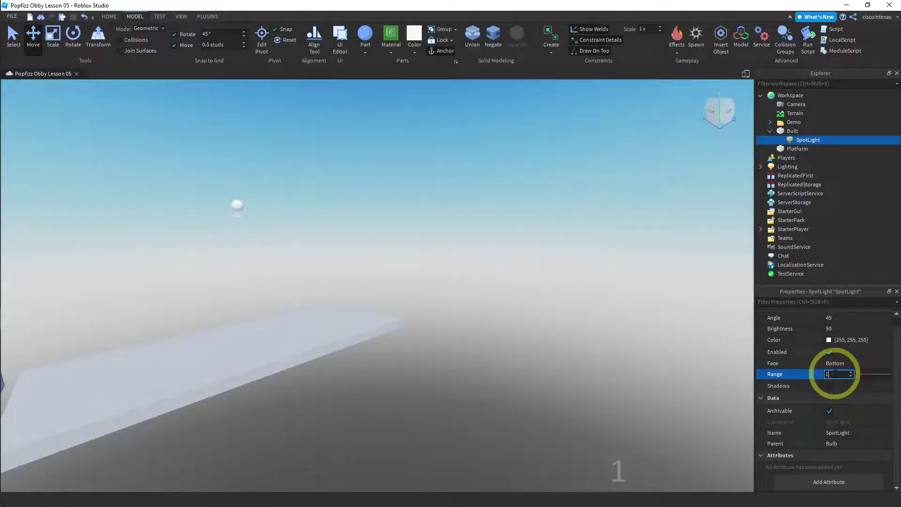
type("6")
key("Return")
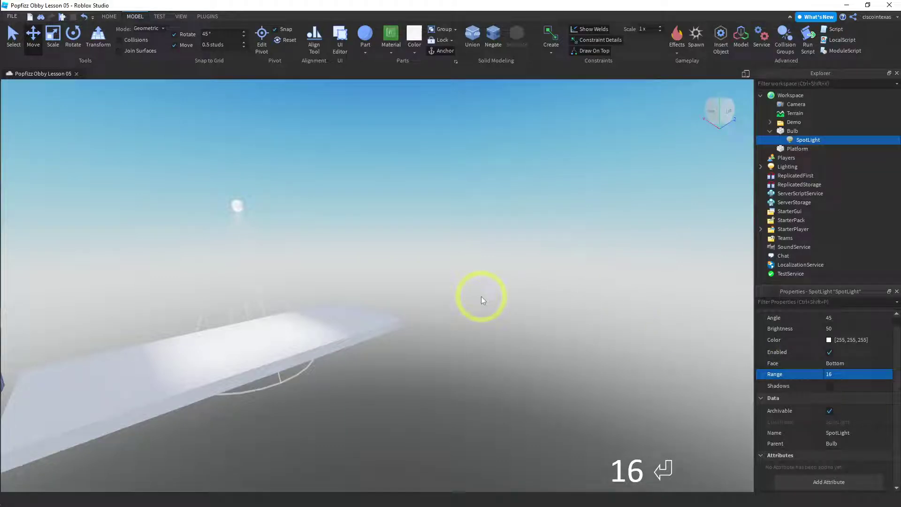
Change Bulb's material to Neon, then deselect it.
left_click(237, 205)
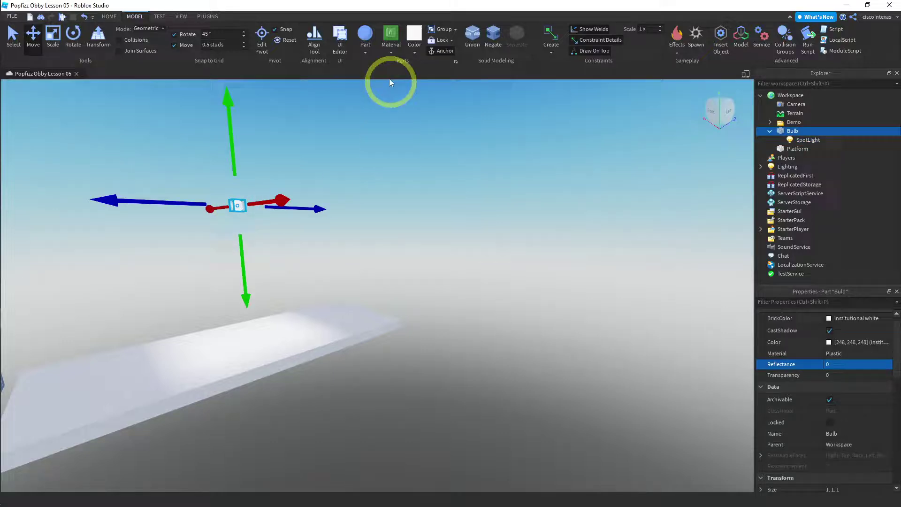
left_click(390, 50)
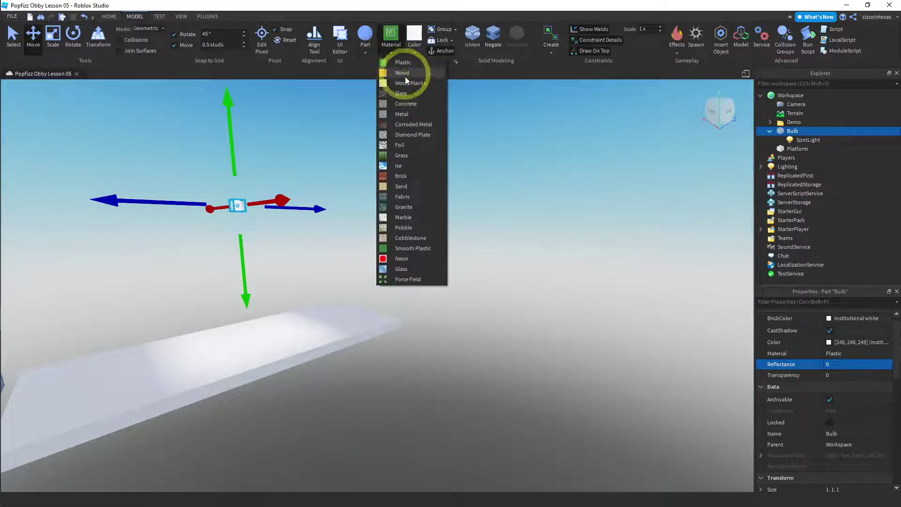
left_click(401, 258)
left_click(381, 229)
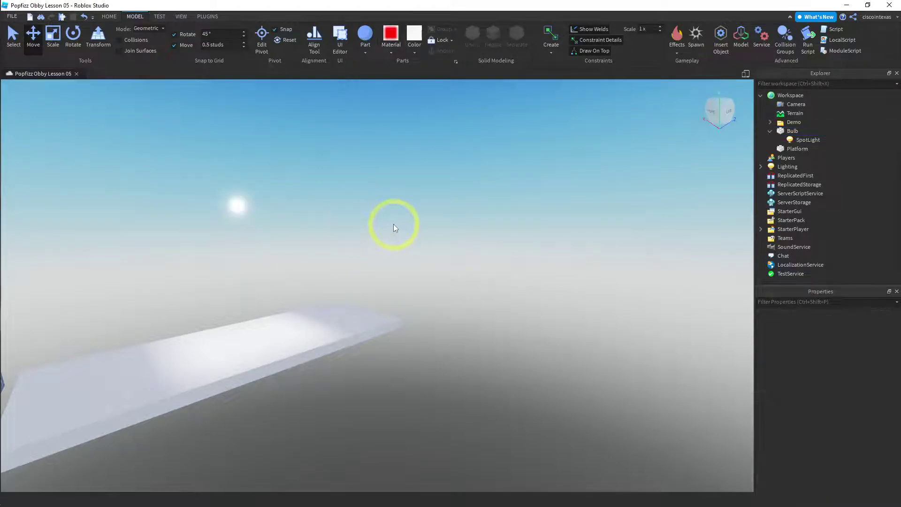
Fly the camera around to frame the glowing Neon bulb.
right_click_drag(316, 213, 317, 214)
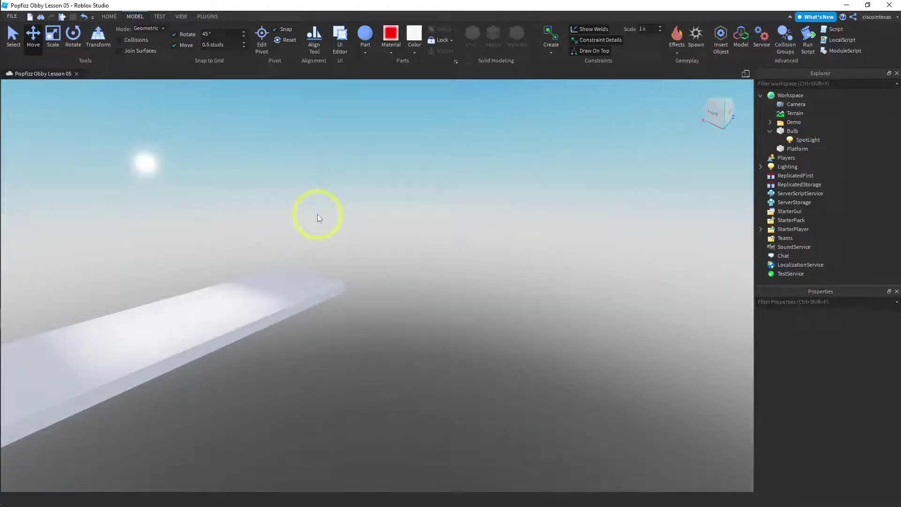
key("a")
mouse_move(331, 181)
right_mouse_down()
mouse_move(347, 183)
mouse_move(338, 169)
right_mouse_up()
key("a")
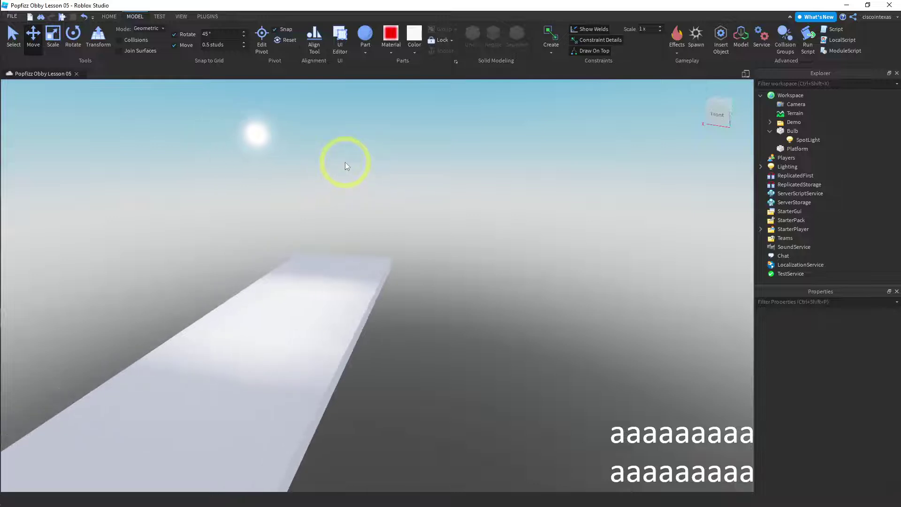
key("e")
key("a")
key("d")
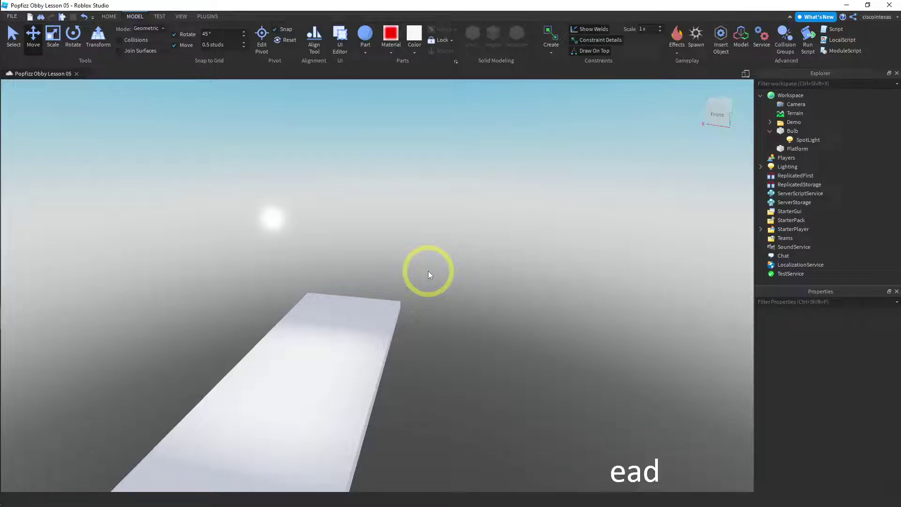
left_click(803, 140)
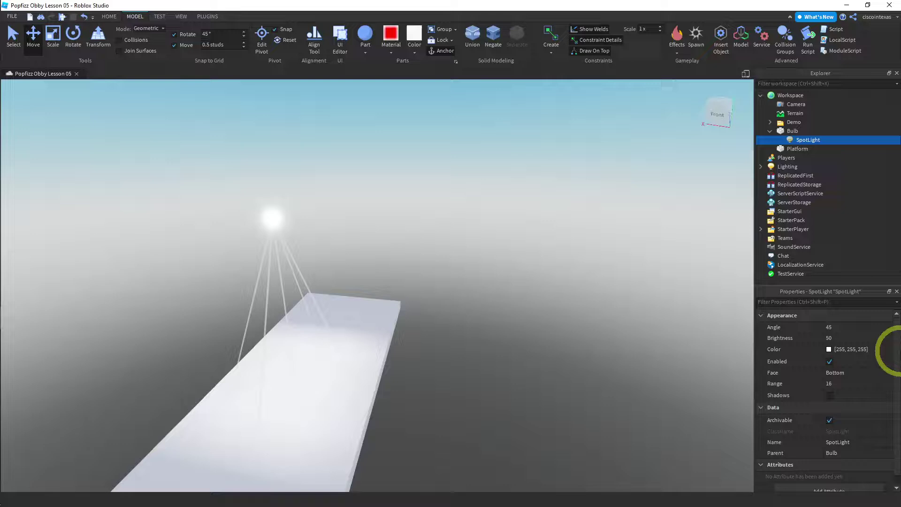
left_click(832, 349)
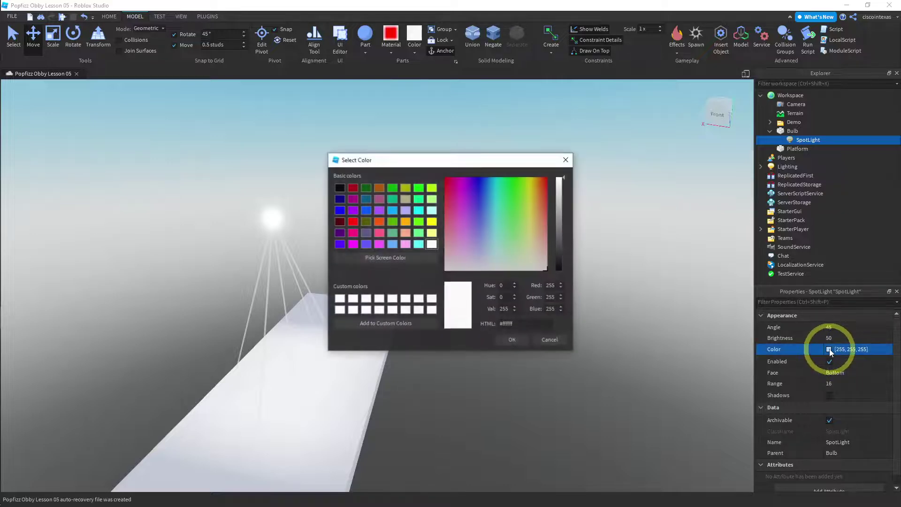
left_click(419, 222)
left_click(393, 211)
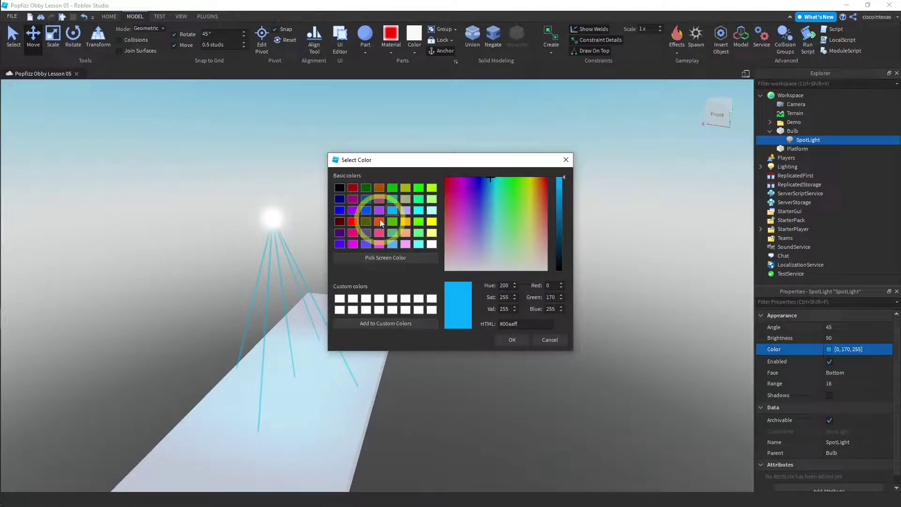
left_click(379, 222)
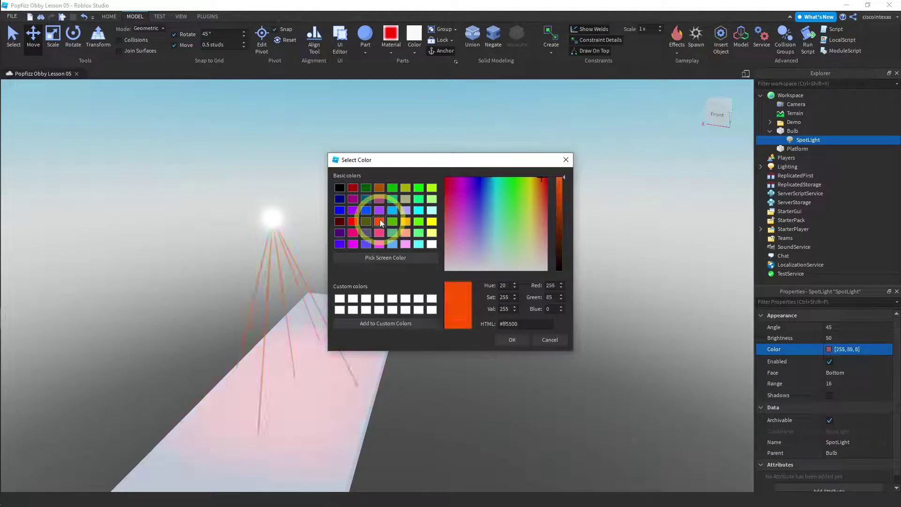
left_click(413, 246)
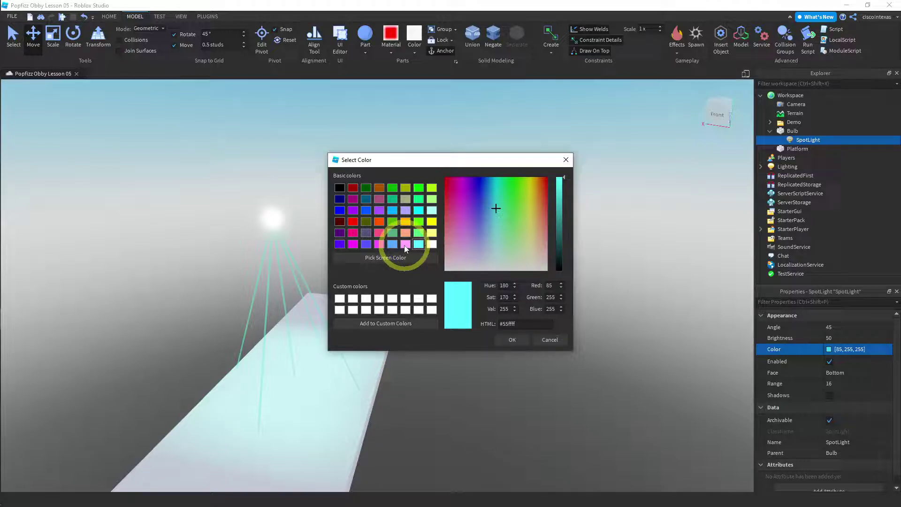
left_click(430, 245)
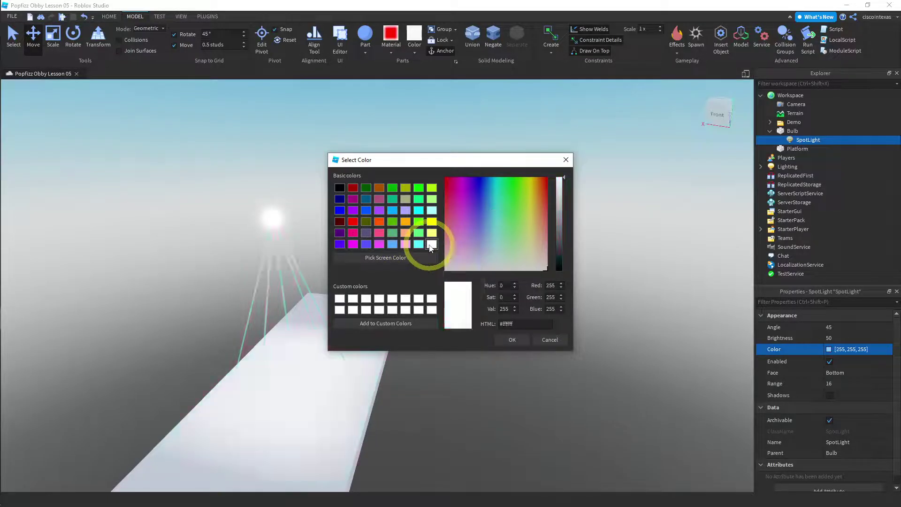
left_click(512, 339)
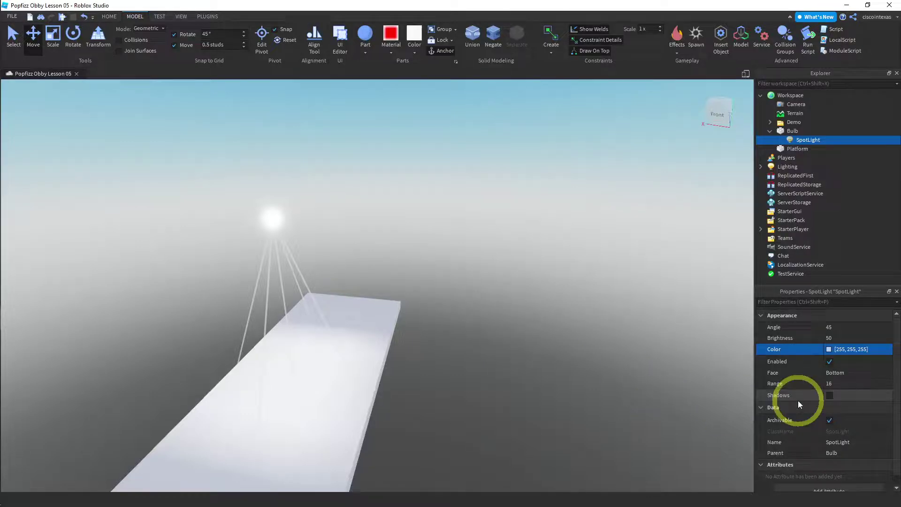
left_click(830, 396)
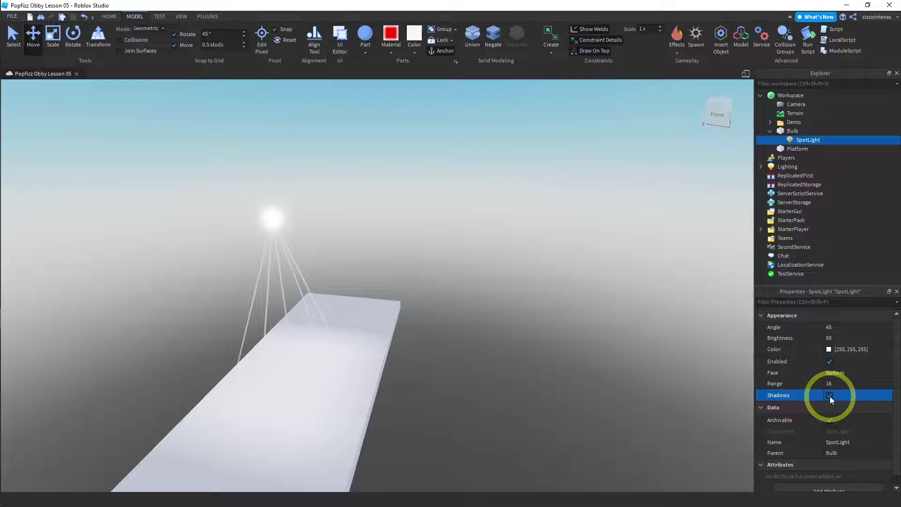
left_click(829, 395)
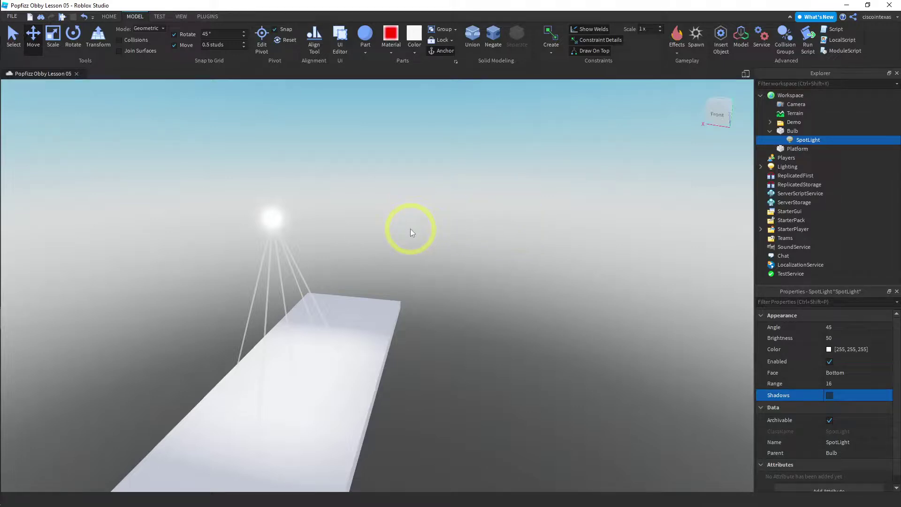
right_click_drag(440, 233, 440, 233)
scroll(232, 234, "up", 10)
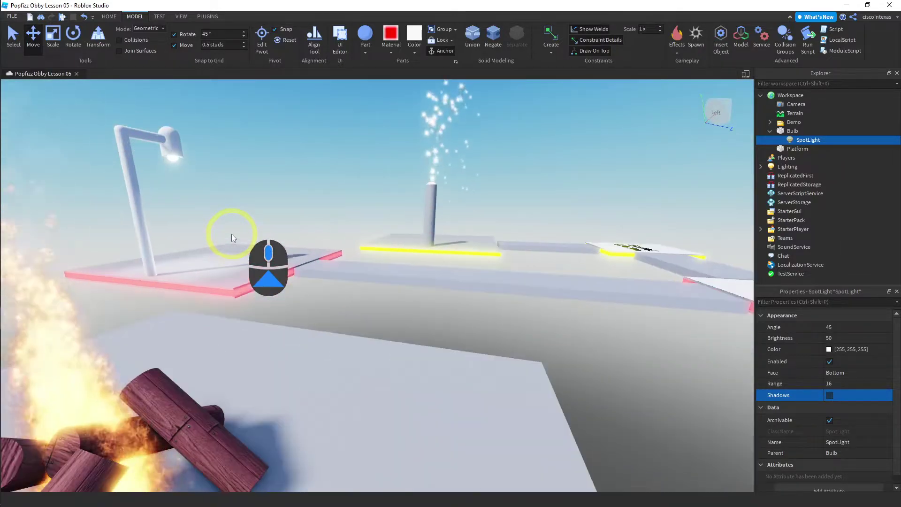
scroll(205, 232, "up", 10)
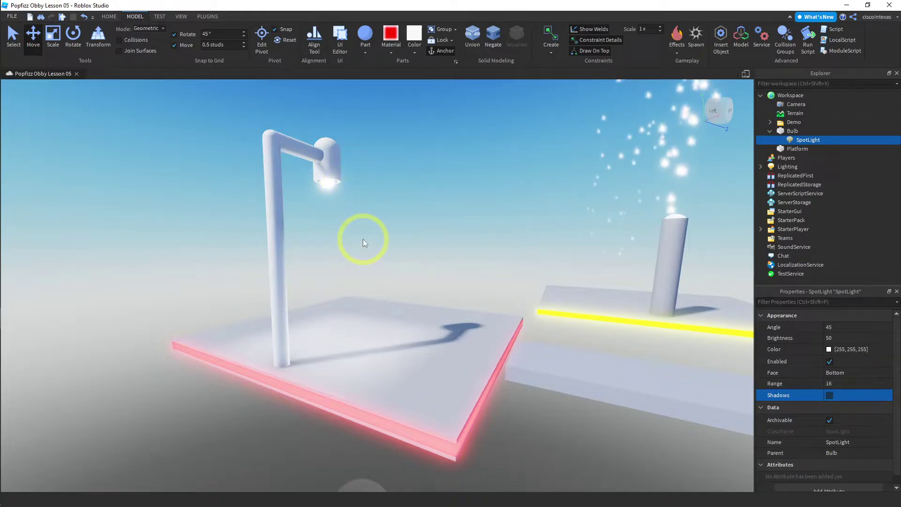
right_click_drag(362, 238, 347, 272)
scroll(364, 242, "up", 5)
scroll(362, 238, "up", 4)
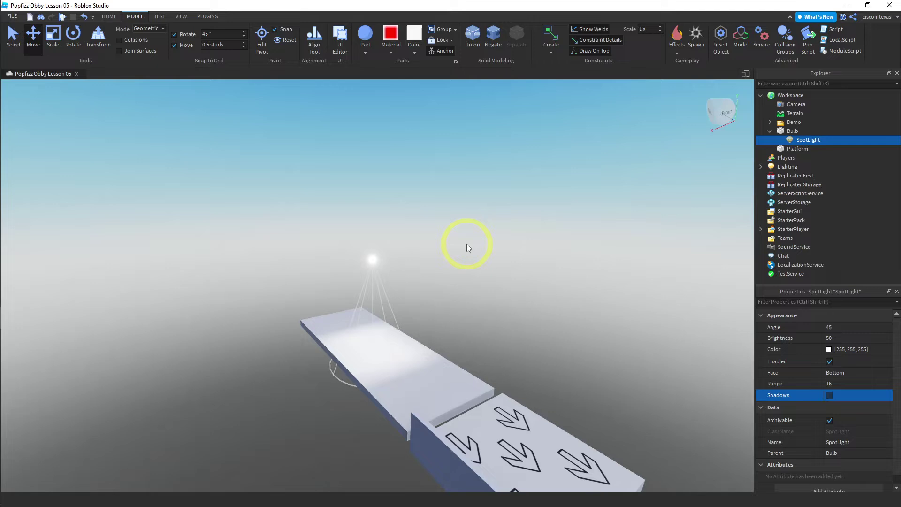